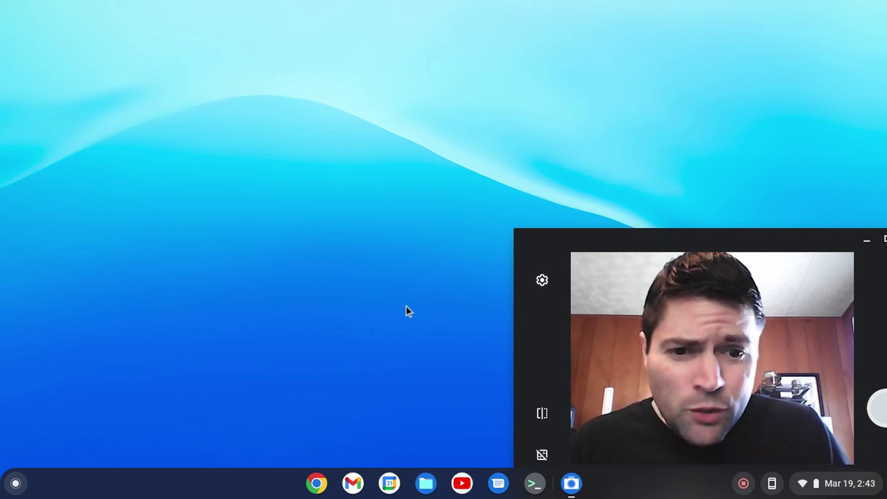
- Open the Linux terminal from the shelf so a command prompt is ready
left_click(538, 481)
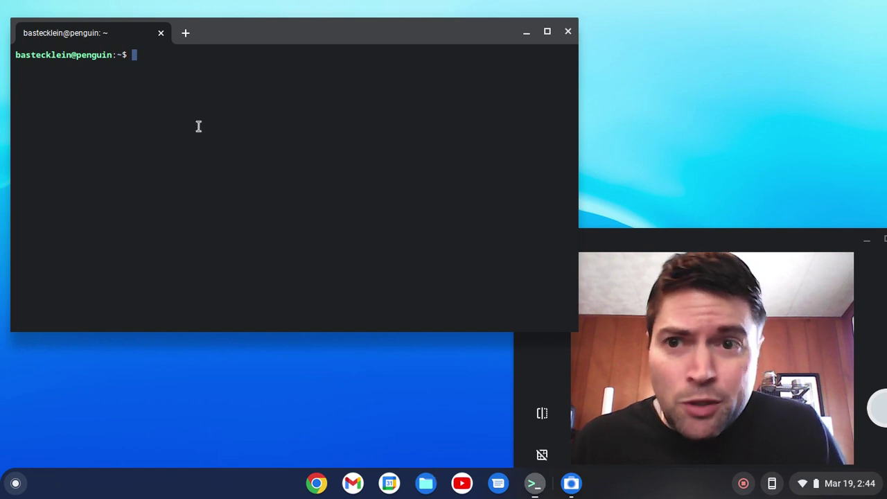
- Install VLC with 'sudo apt install vlc', answering y to approve the extra packages
left_click_drag(271, 31, 261, 25)
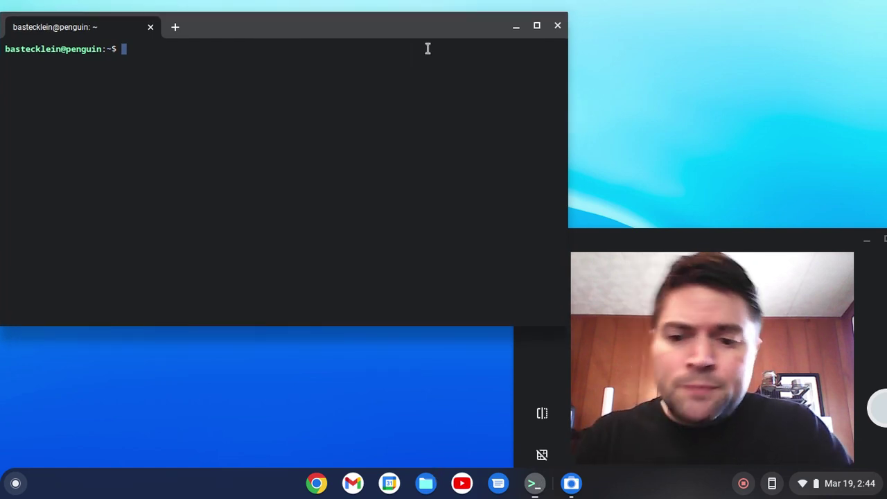
type("sudo apt i")
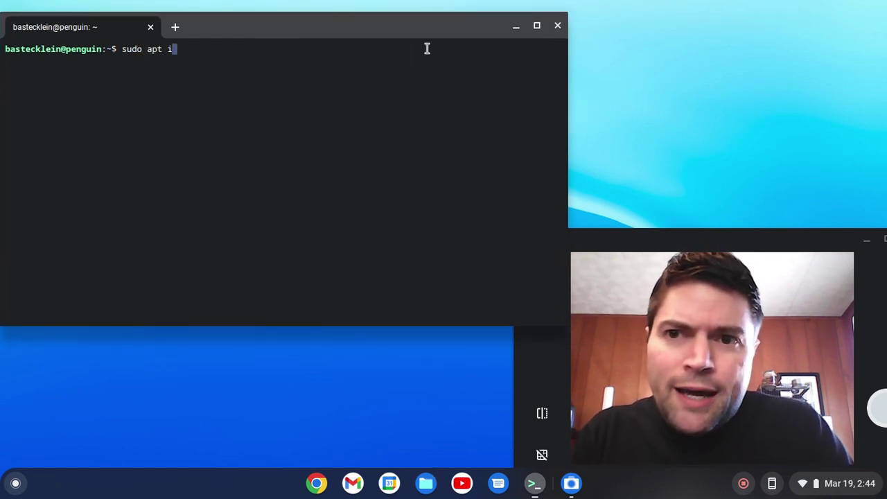
type("nstall vlc")
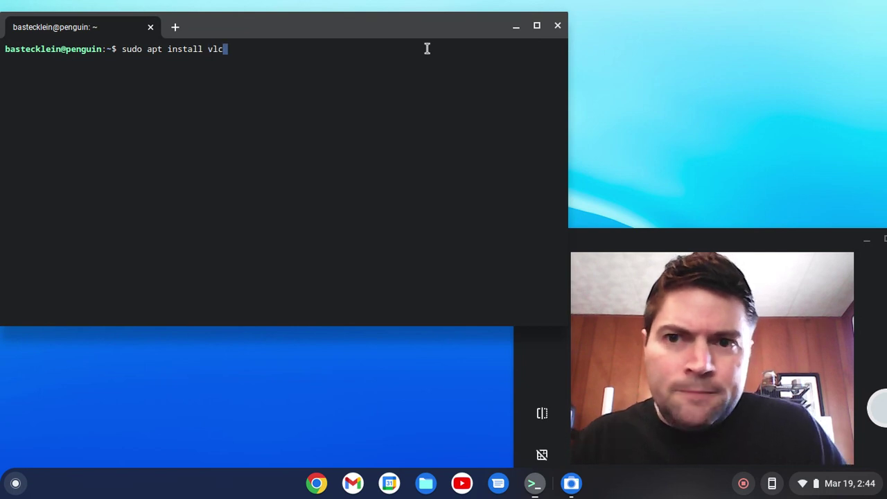
key("Return")
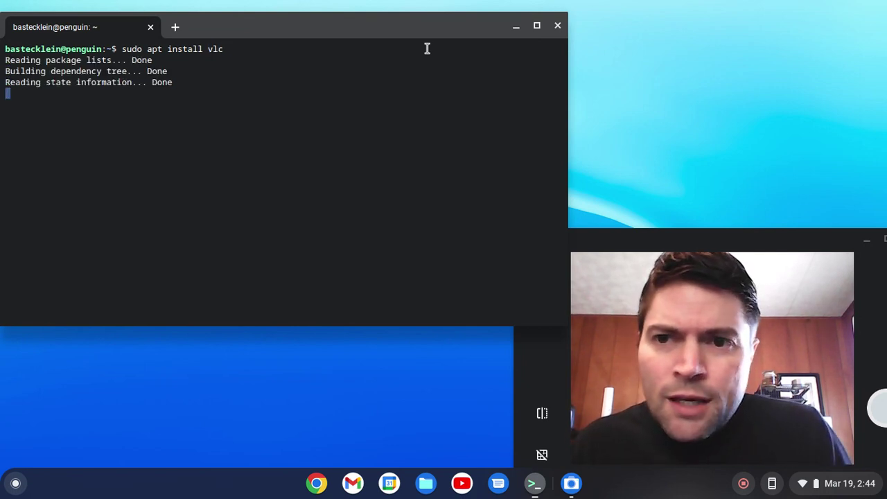
type("y")
key("Return")
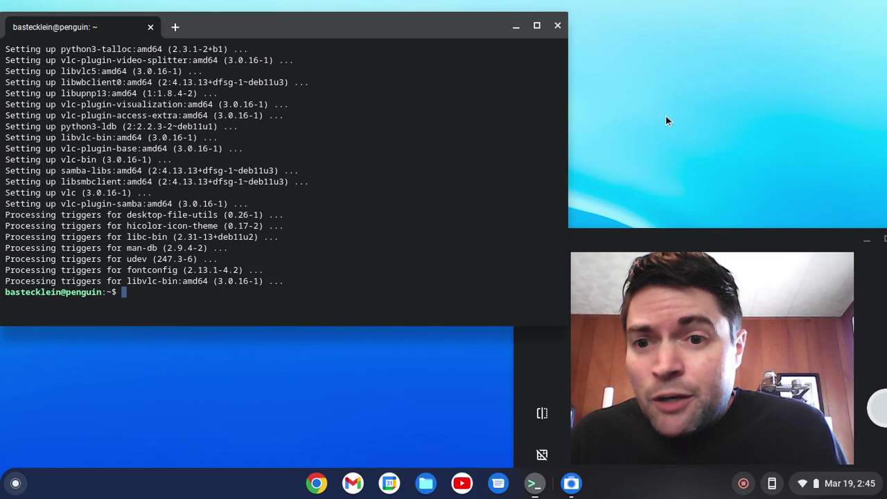
- Close the terminal and launch VLC media player from the launcher's Linux apps folder
left_click(558, 26)
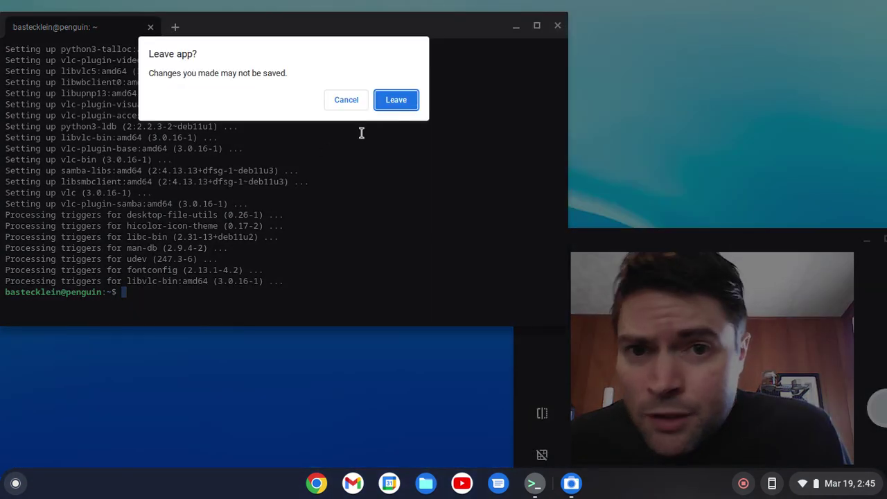
left_click(393, 99)
left_click(15, 483)
scroll(116, 368, "down", 5)
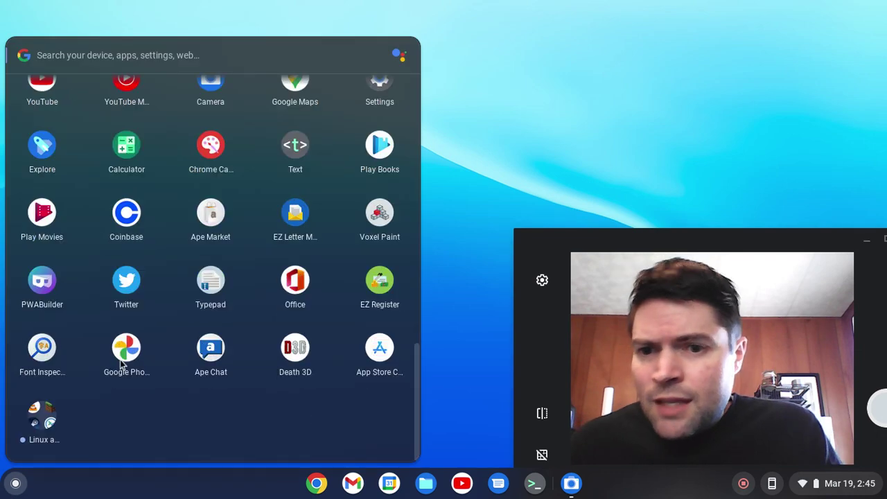
left_click(37, 421)
left_click(52, 198)
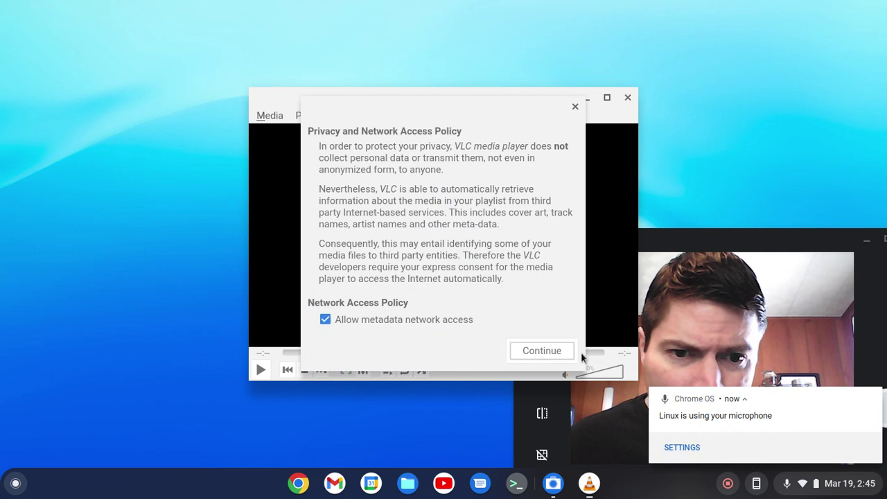
- Accept VLC's privacy notice, close VLC, and open the Files app
left_click(541, 351)
left_click_drag(438, 101, 215, 36)
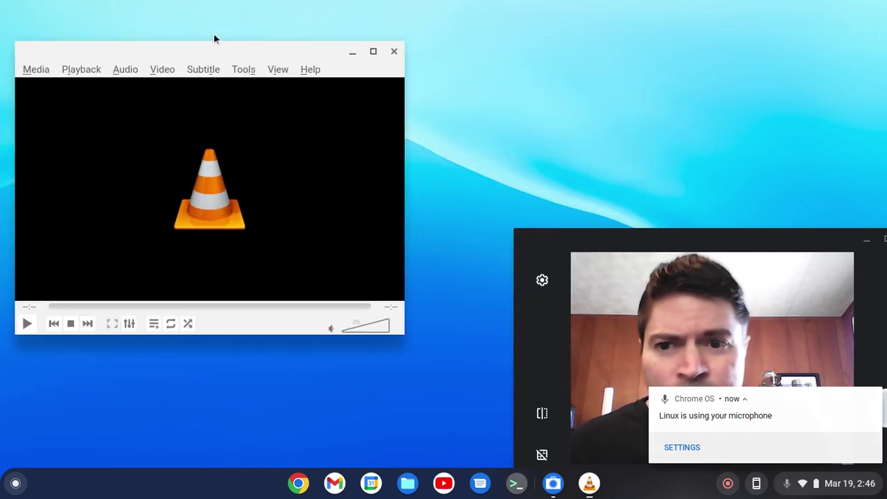
left_click(394, 52)
left_click(427, 483)
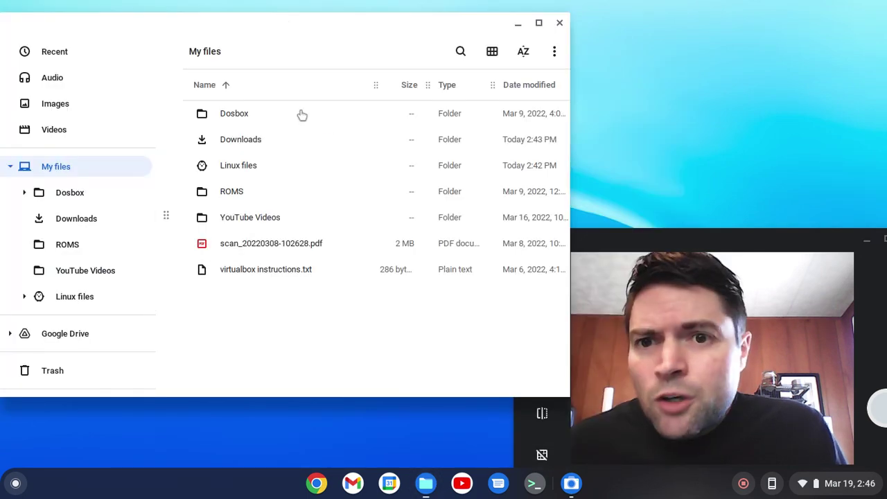
- In YouTube Videos, open '20220226 - Chrome OS Flex and Office' with VLC media player
left_click(258, 214)
double_click(258, 214)
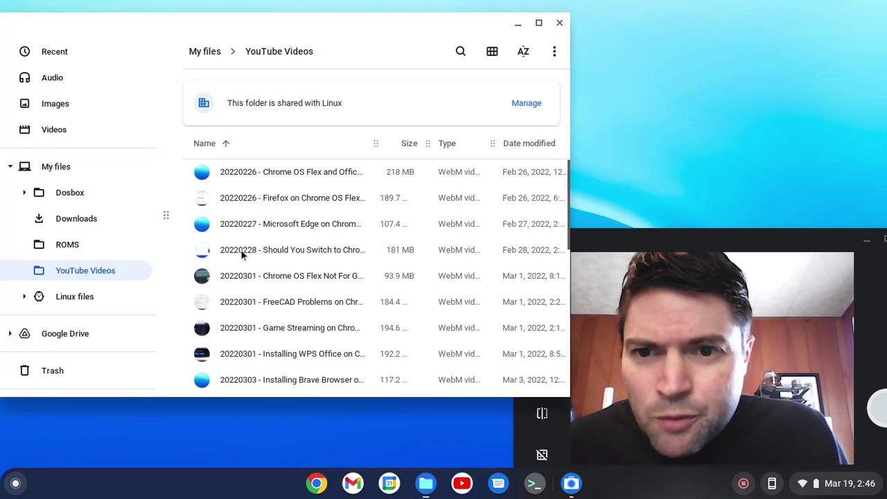
left_click(240, 252)
right_click(240, 252)
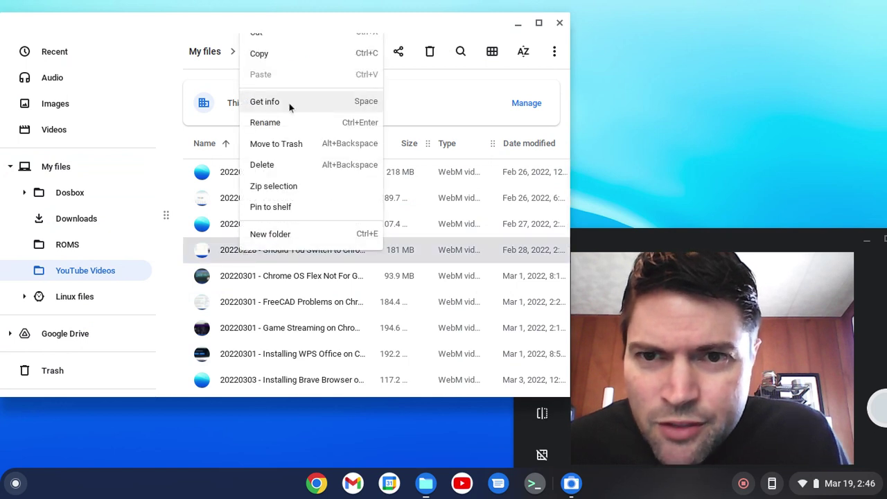
left_click(465, 102)
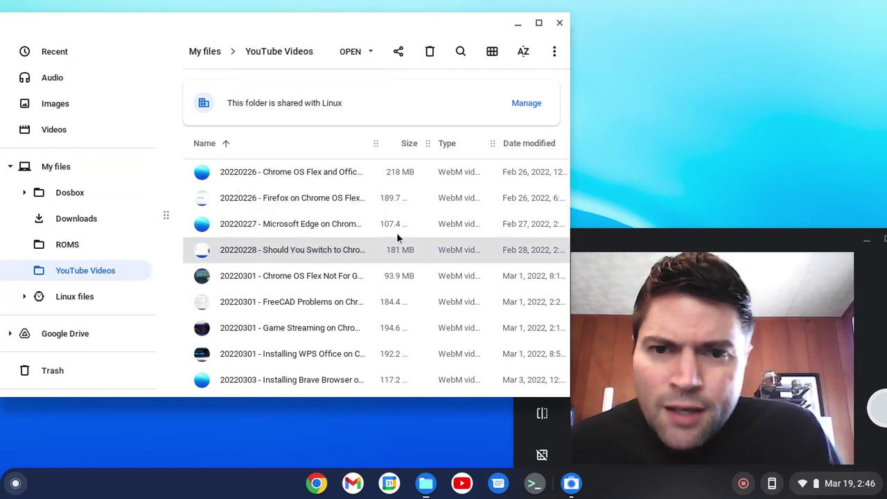
right_click(296, 316)
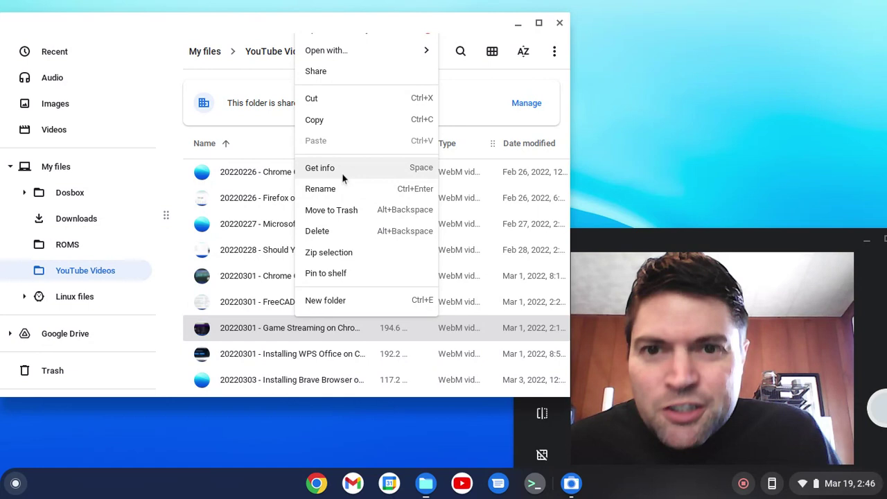
right_click(264, 170)
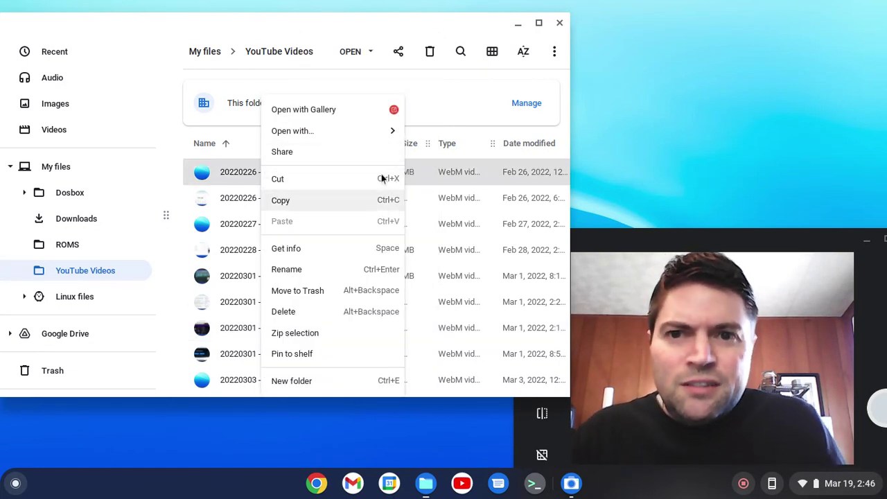
mouse_move(344, 132)
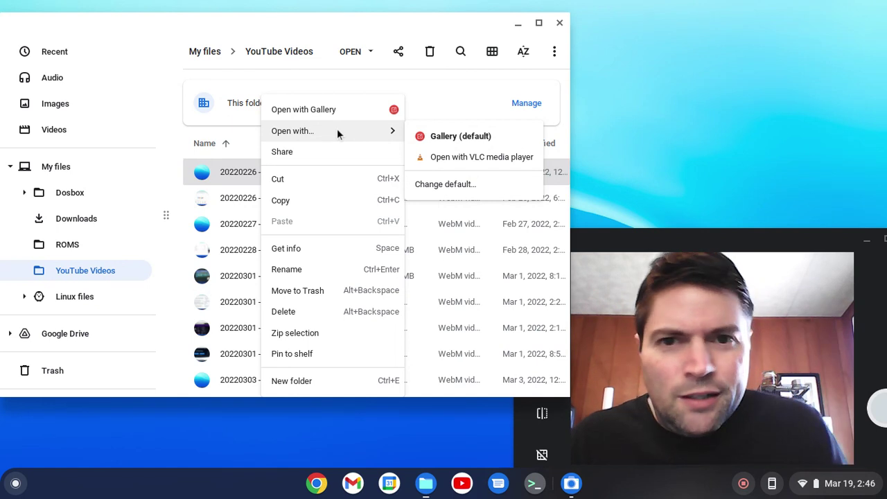
left_click(447, 153)
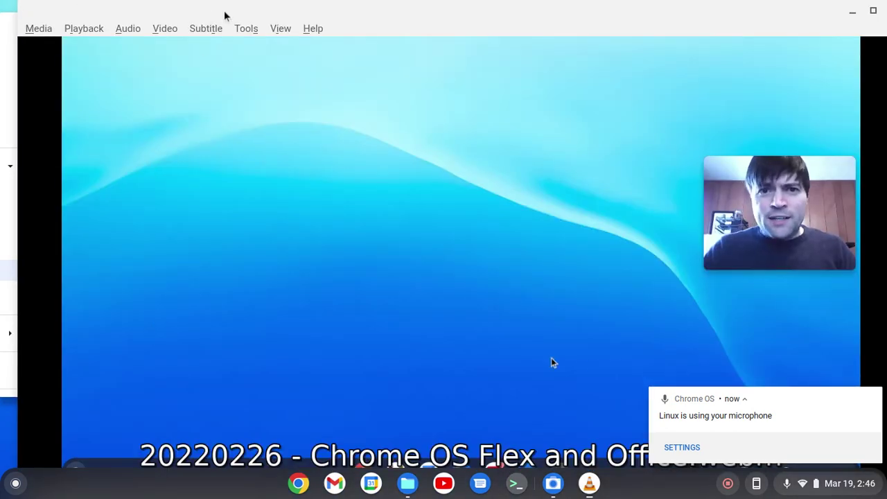
double_click(24, 12)
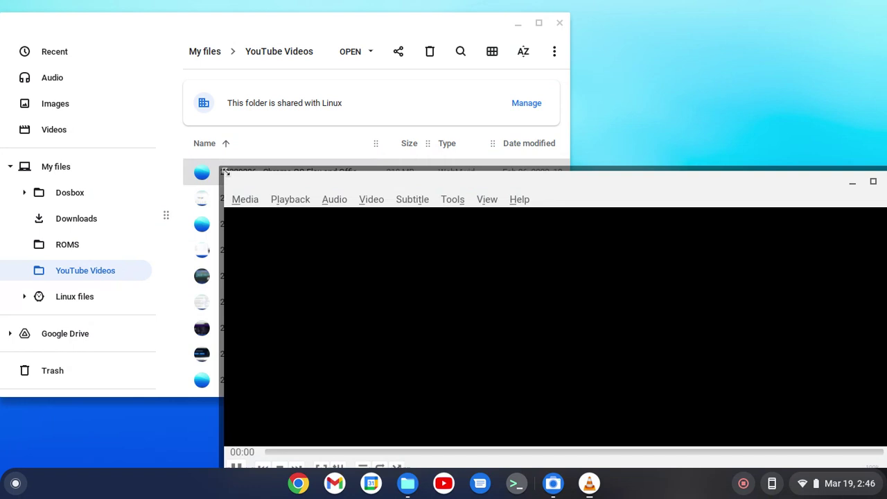
left_click_drag(396, 184, 203, 88)
left_click(83, 319)
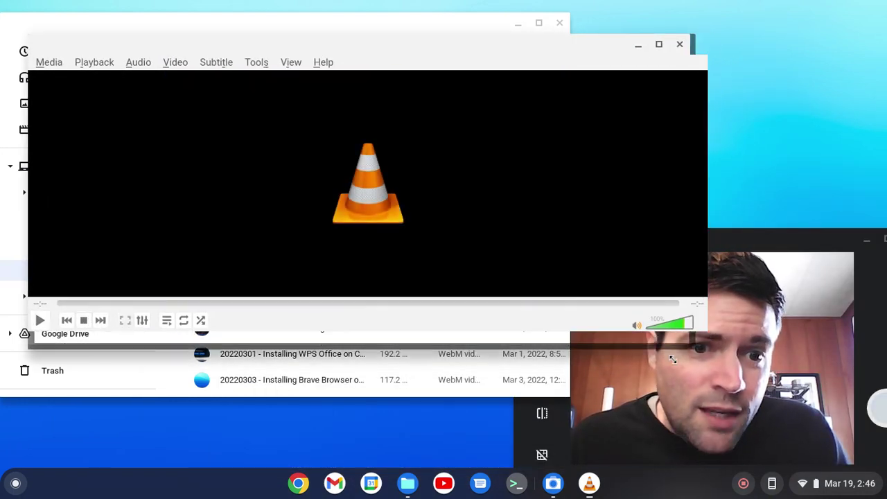
left_click_drag(711, 336, 595, 436)
left_click(67, 28)
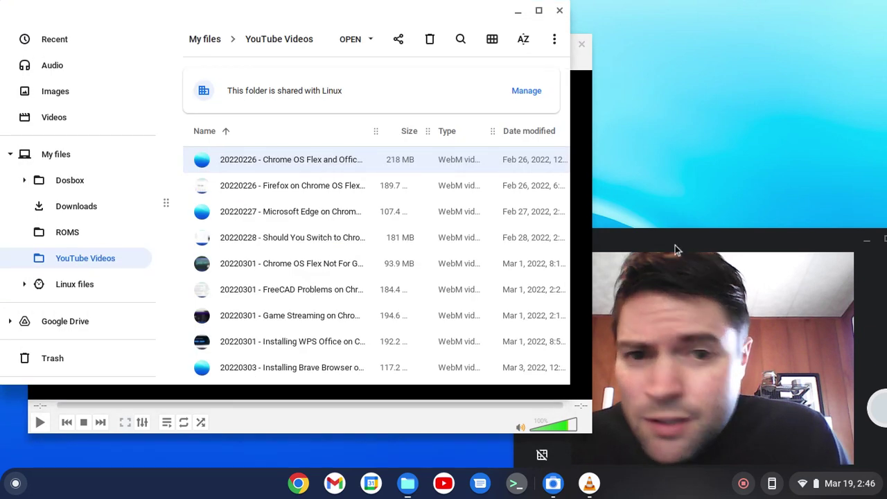
left_click(586, 90)
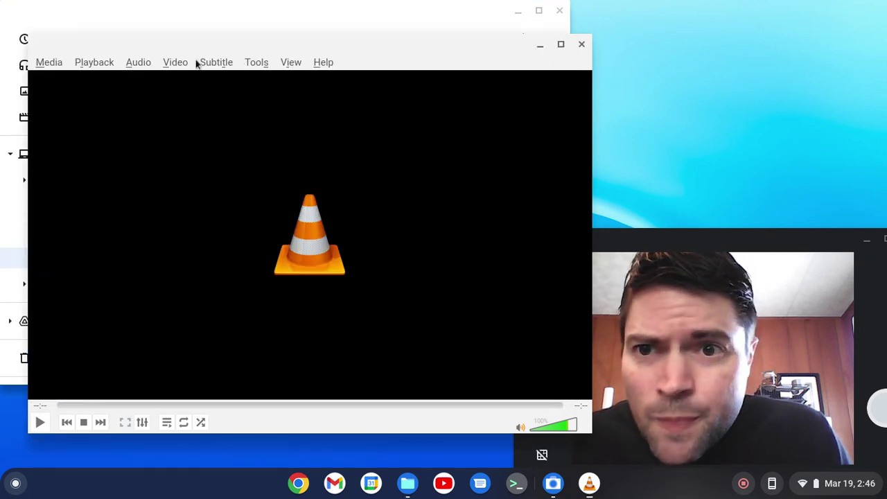
left_click(236, 64)
mouse_move(257, 63)
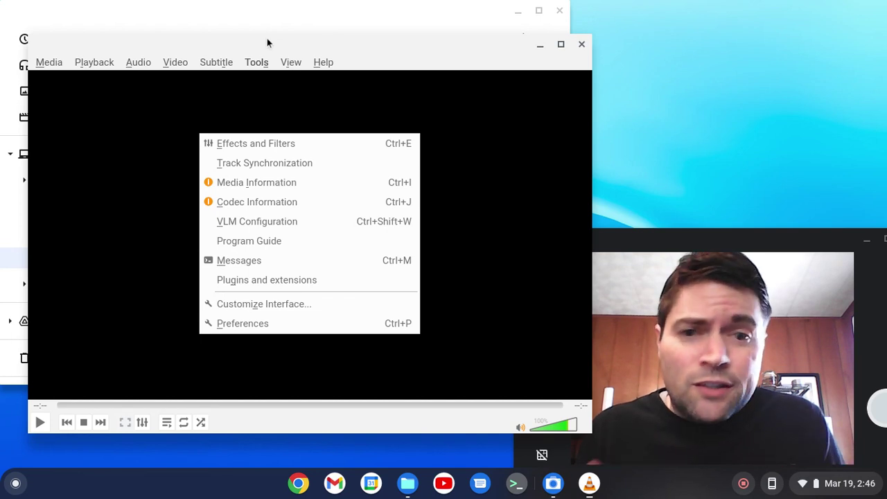
mouse_move(323, 63)
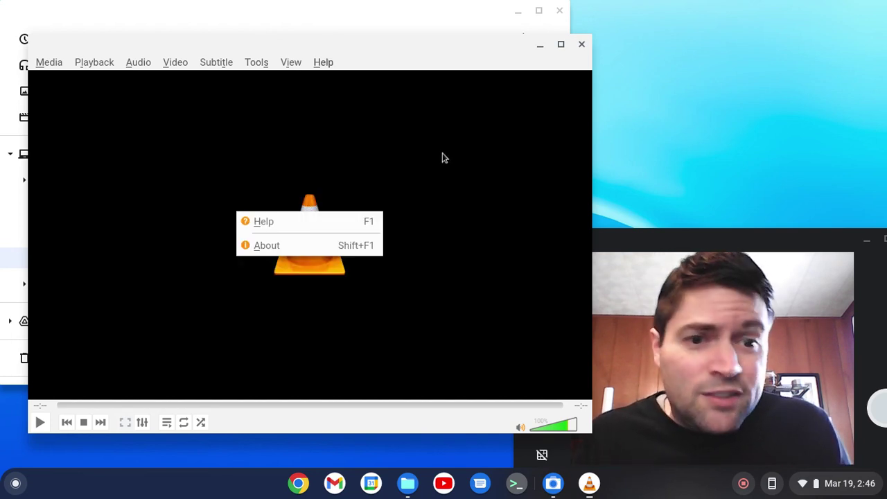
left_click_drag(423, 47, 411, 26)
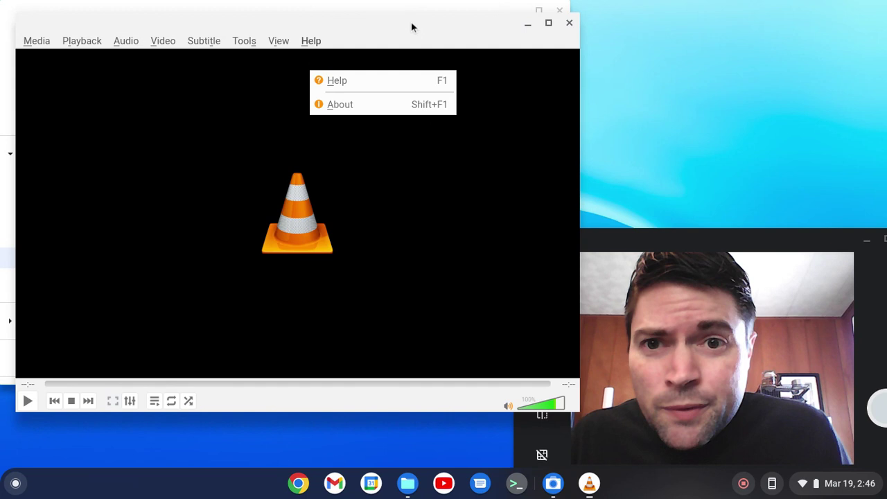
left_click(284, 44)
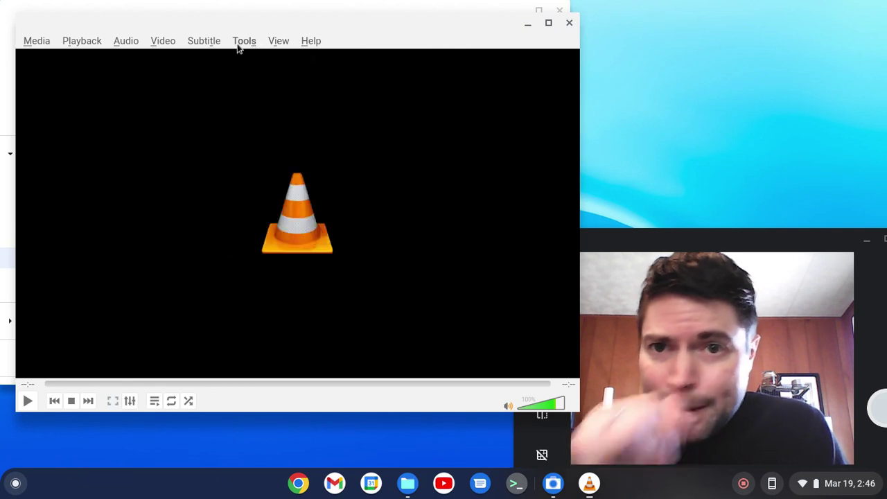
mouse_move(206, 47)
mouse_move(240, 43)
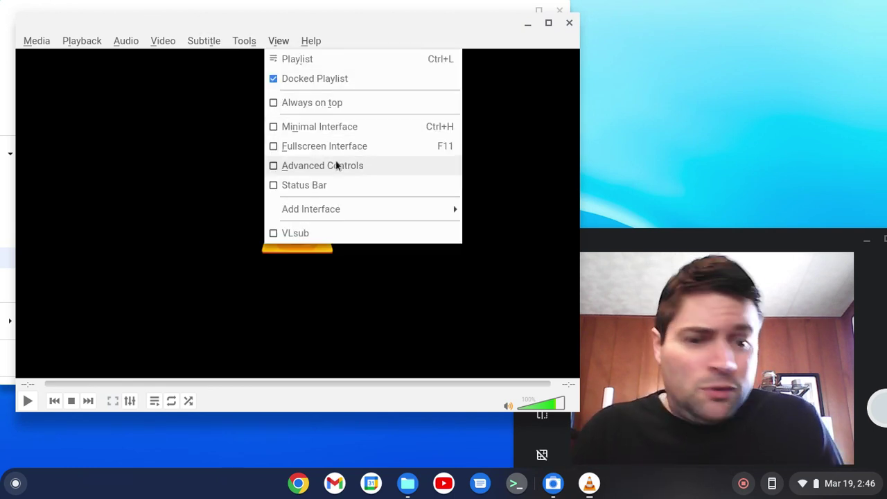
key("Left")
key("Left")
key("Left")
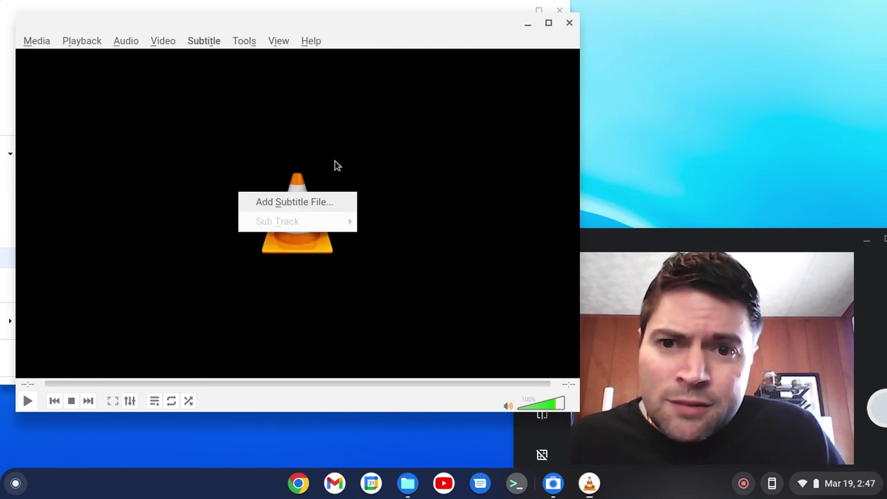
key("Left")
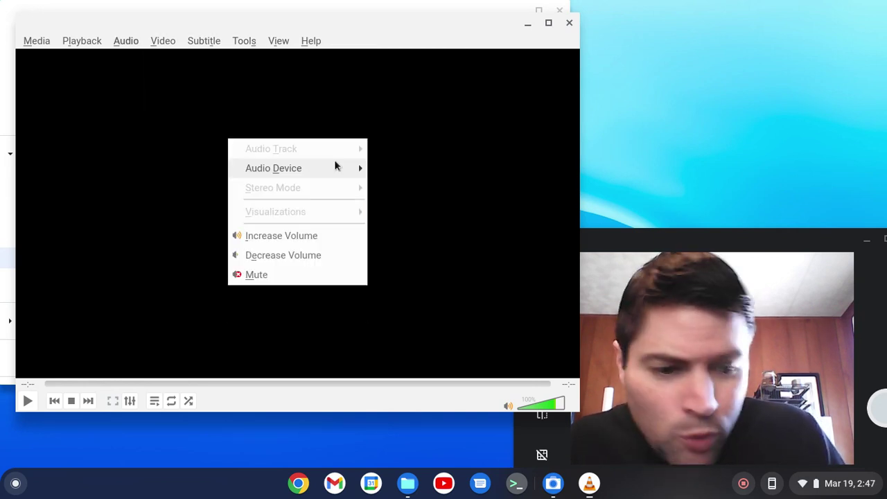
key("Left")
key("Left")
key("Left")
key("Left")
key("Left")
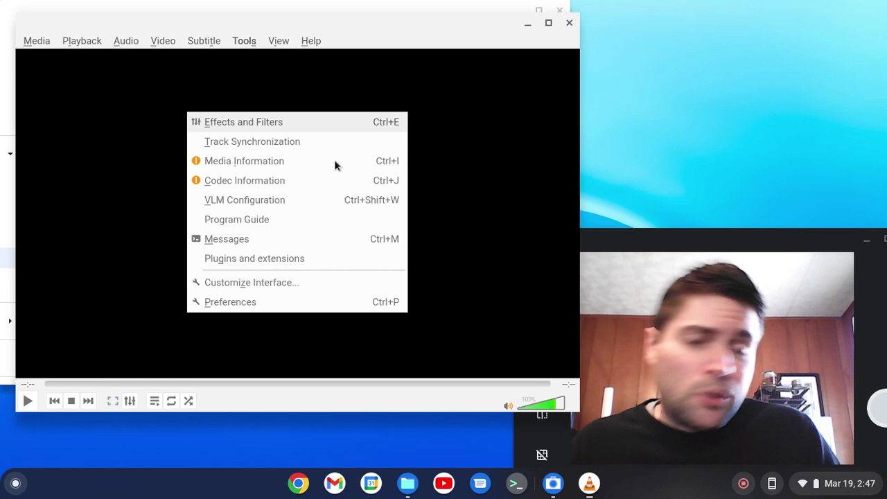
left_click(499, 235)
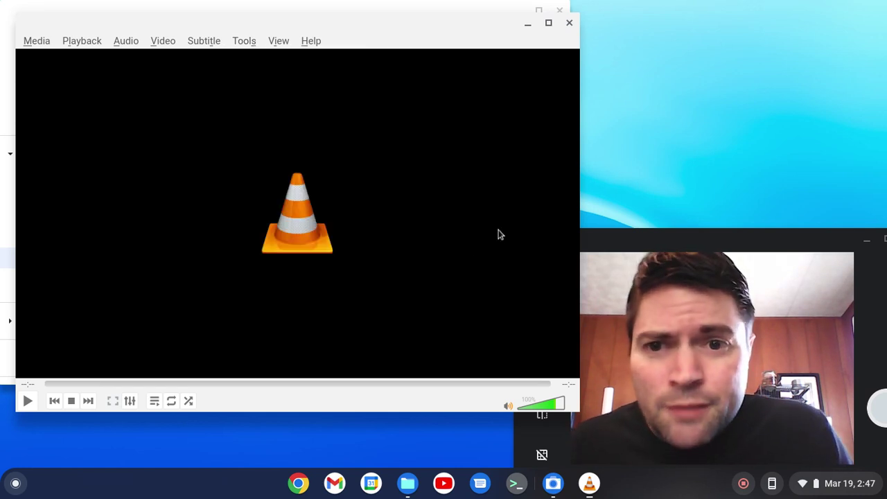
right_click(287, 141)
right_click(271, 148)
left_click(194, 122)
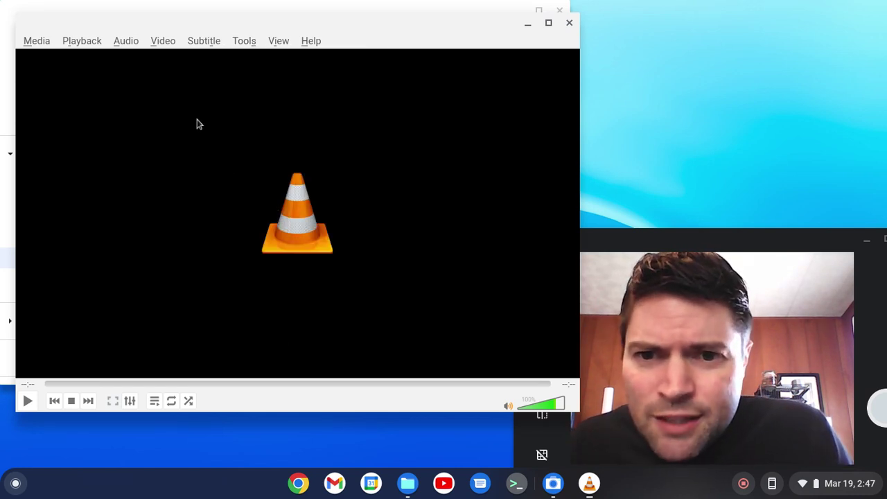
right_click(197, 124)
mouse_move(267, 269)
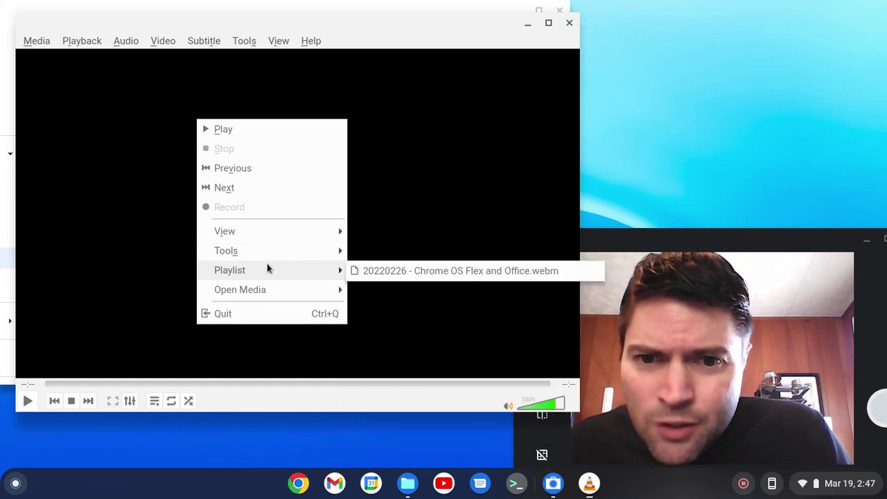
mouse_move(276, 290)
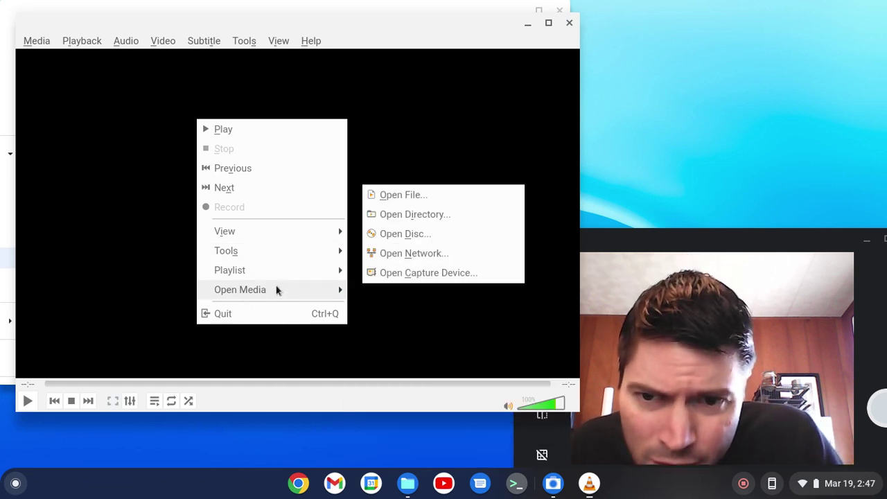
mouse_move(270, 249)
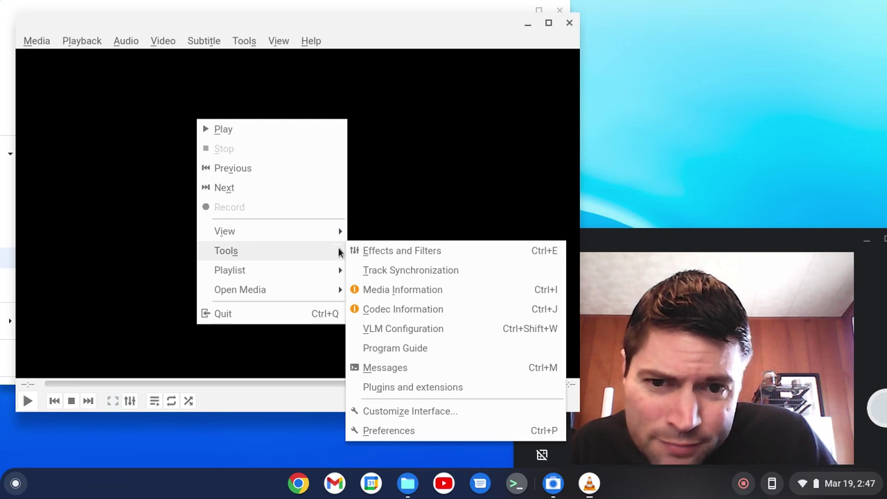
left_click(206, 43)
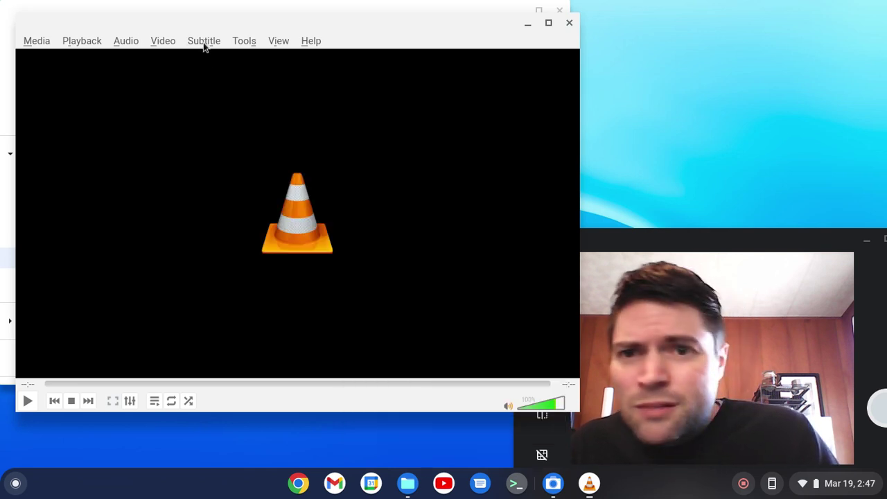
left_click(205, 36)
mouse_move(42, 43)
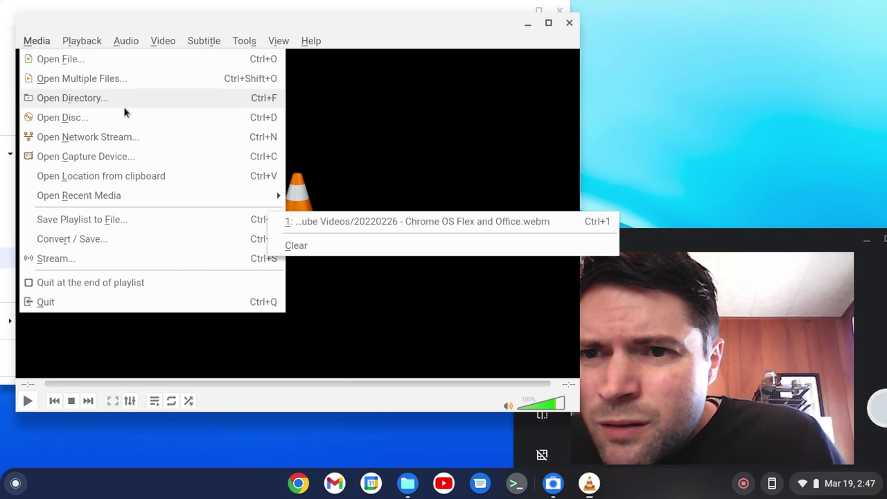
left_click(401, 129)
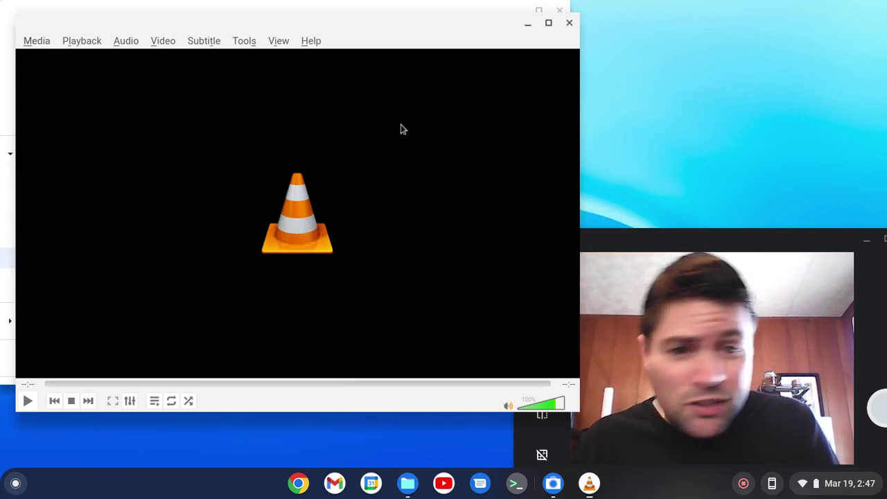
- Close VLC and open '20220226 - Firefox on Chrome OS Flex.webm' with Gallery
left_click(569, 23)
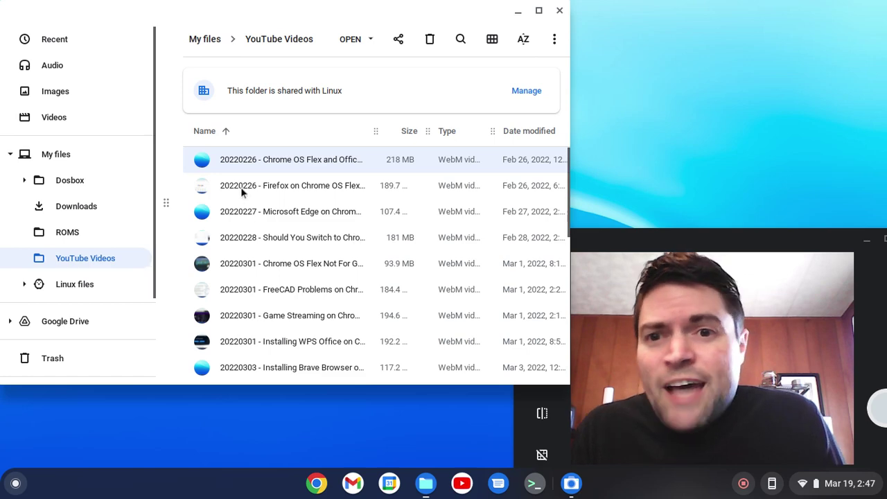
right_click(354, 187)
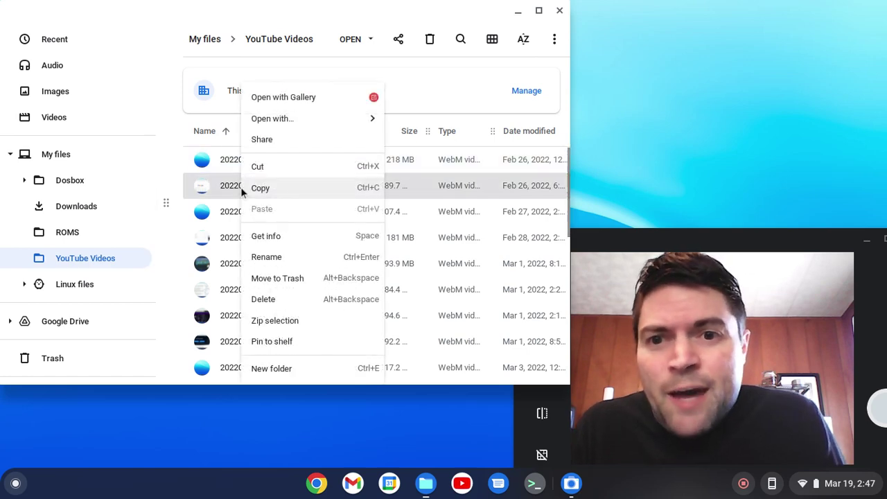
left_click(313, 98)
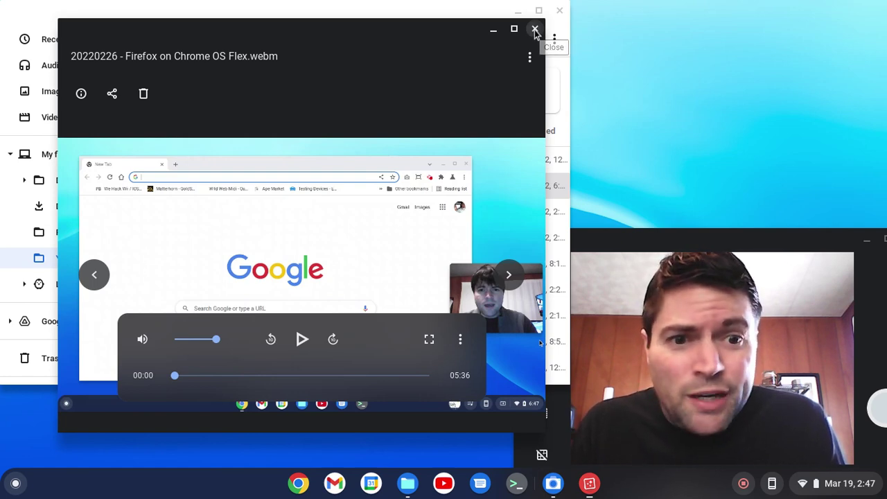
- Close the Gallery player and the Files window, leaving the bare desktop
left_click(534, 30)
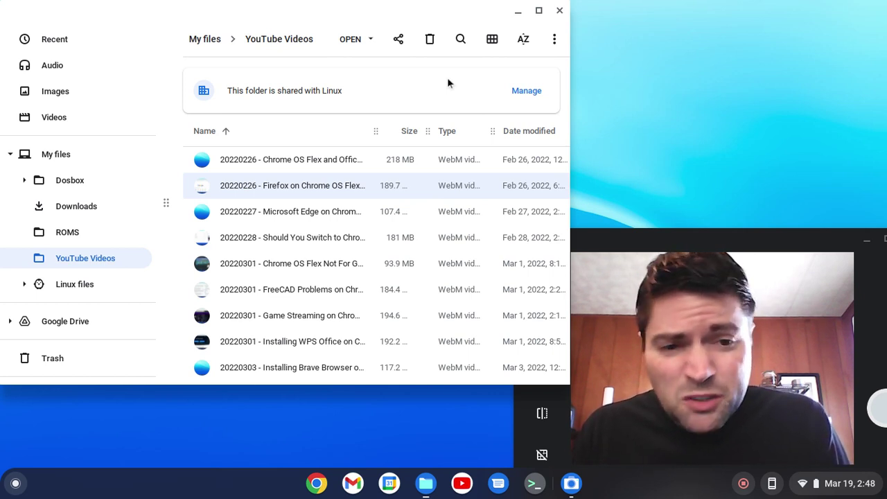
left_click(560, 12)
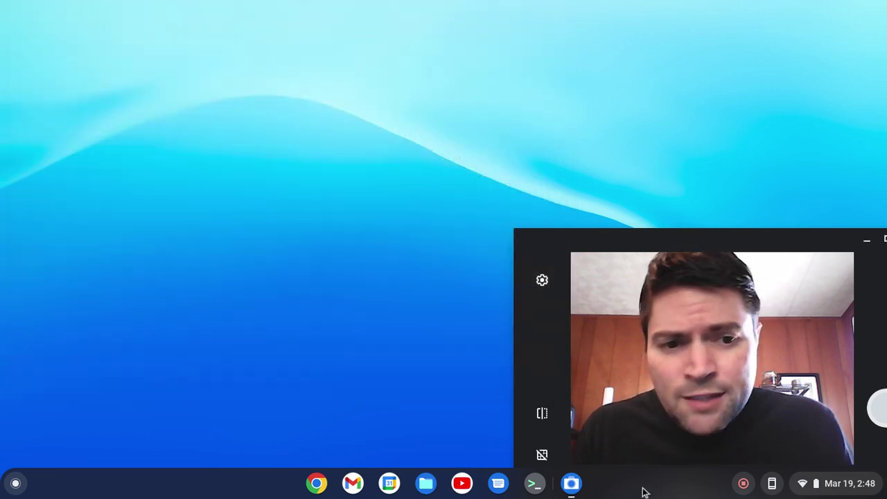